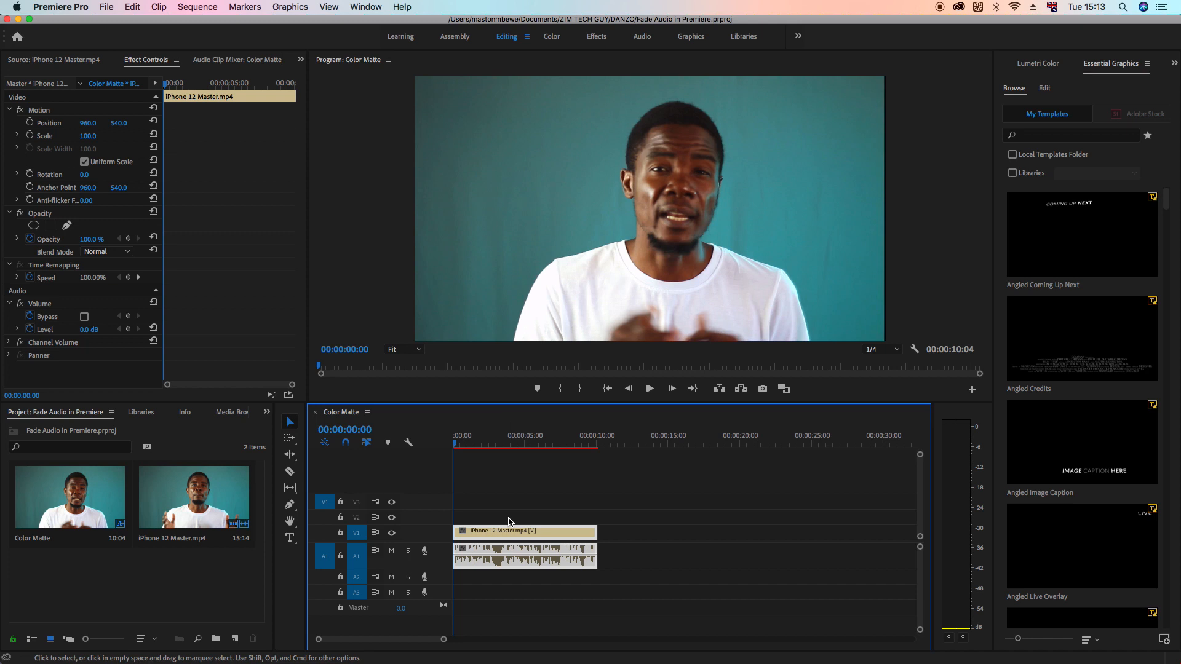
- Play the sequence from the start to about 00:00:07:00 to listen to the clip's unfaded audio
{"action": "key", "text": "XF86AudioRaiseVolume"}
{"action": "key", "text": "space"}
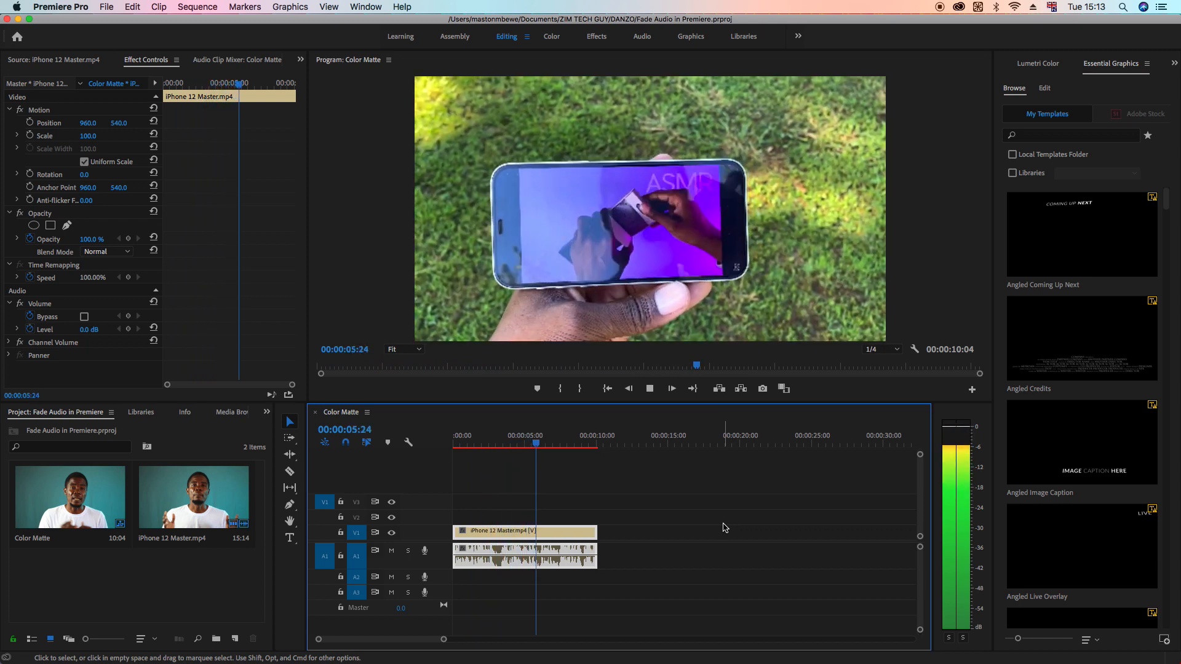
{"action": "key", "text": "space"}
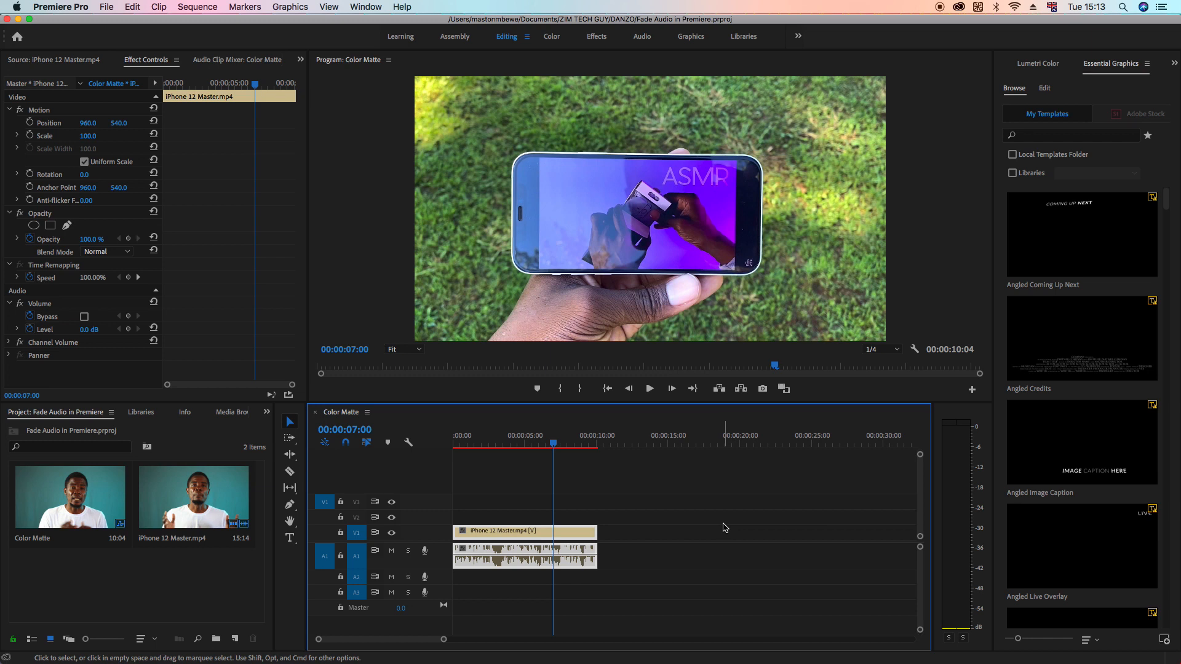
- Make the audio tracks taller and zoom the timeline in so the clip's waveform is easier to edit
{"action": "key", "text": "alt+equal"}
{"action": "key", "text": "alt+equal"}
{"action": "key", "text": "alt+equal"}
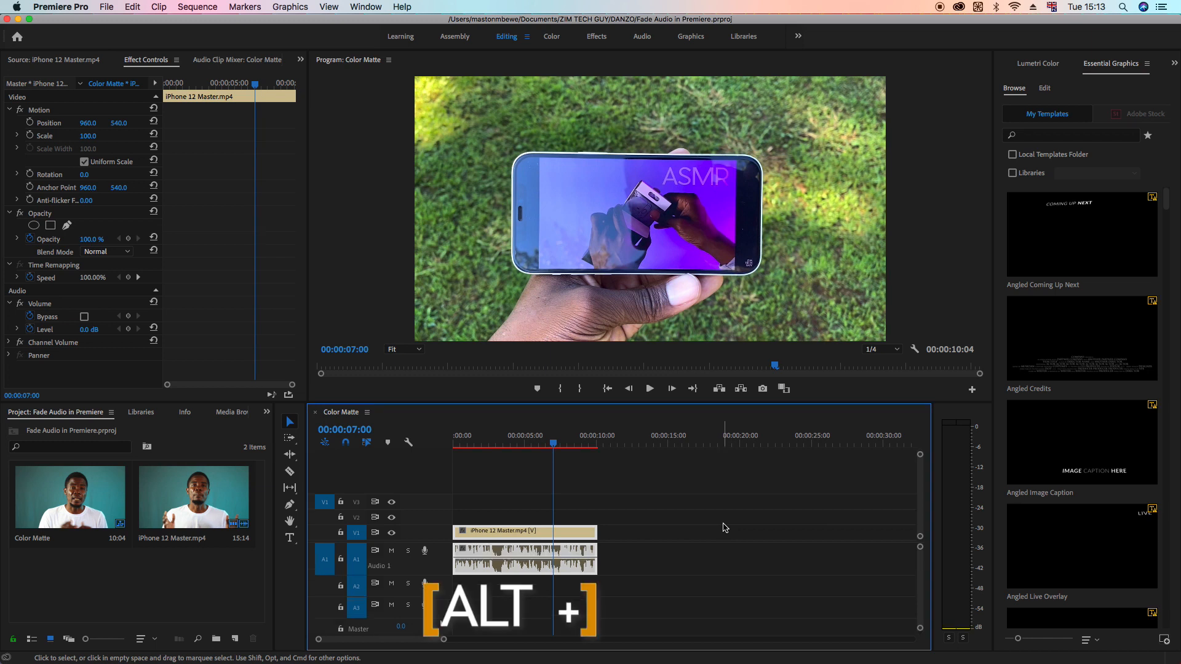
{"action": "key", "text": "alt+minus"}
{"action": "key", "text": "alt+minus"}
{"action": "key", "text": "alt+minus"}
{"action": "key", "text": "alt+minus"}
{"action": "key", "text": "alt+equal"}
{"action": "key", "text": "alt+equal"}
{"action": "key", "text": "alt+equal"}
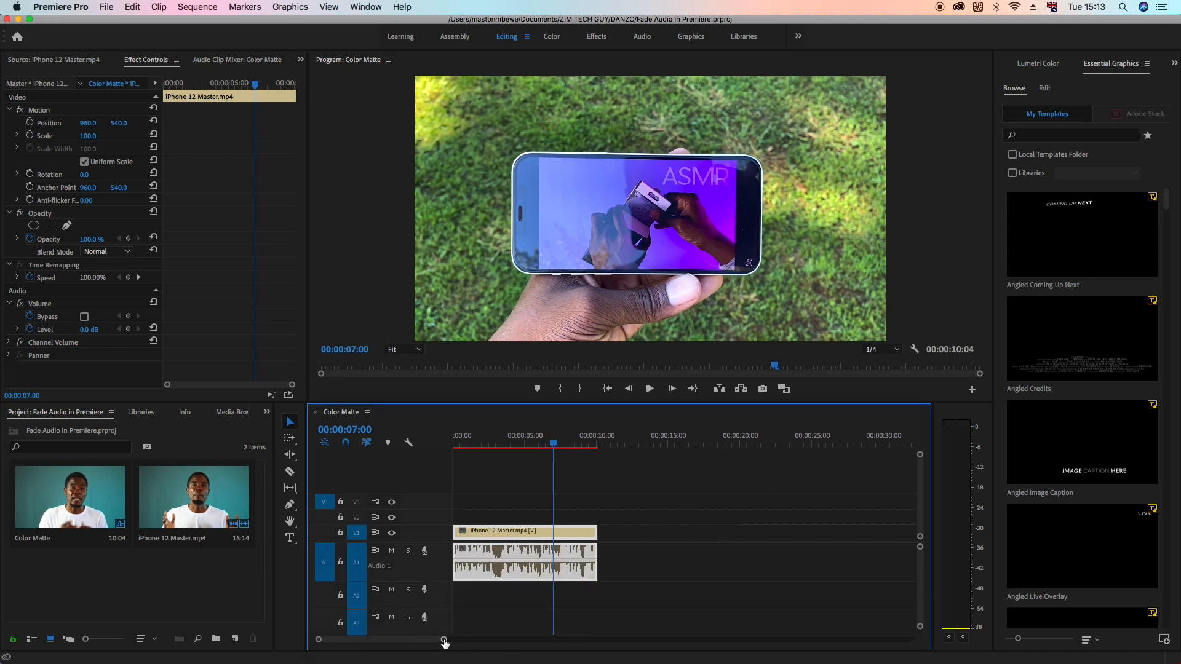
{"action": "left_click_drag", "start_coordinate": [445, 641], "coordinate": [335, 640]}
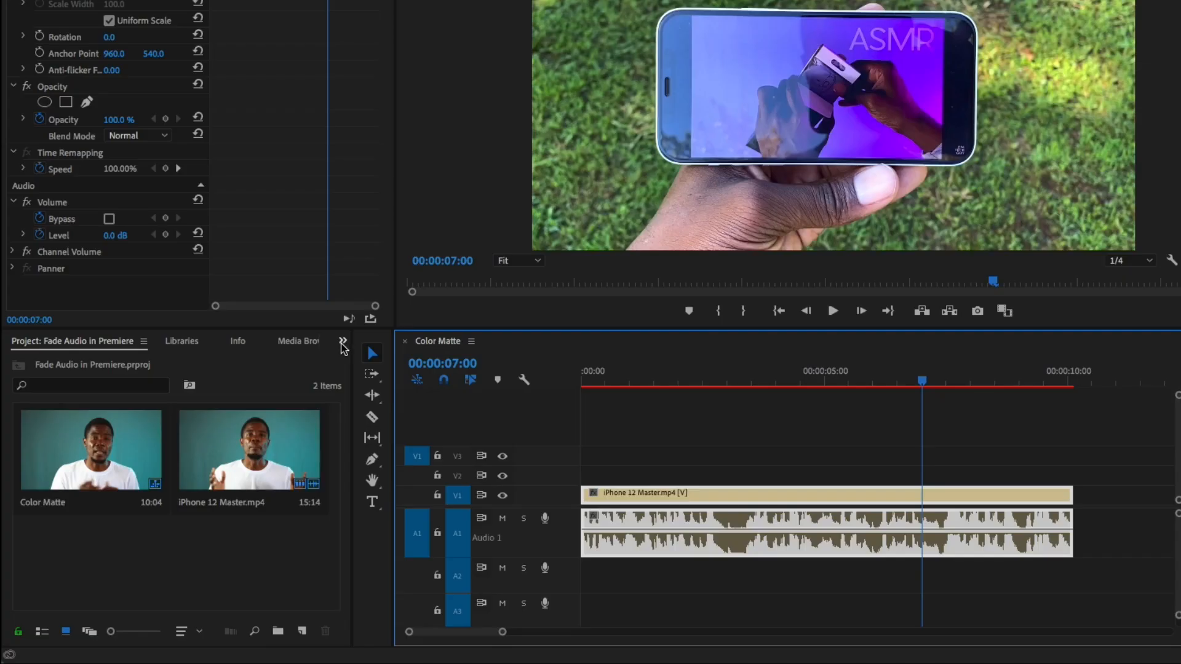
- Bring up the Effects panel with its folders of audio and video effects and transitions
{"action": "left_click", "coordinate": [266, 412]}
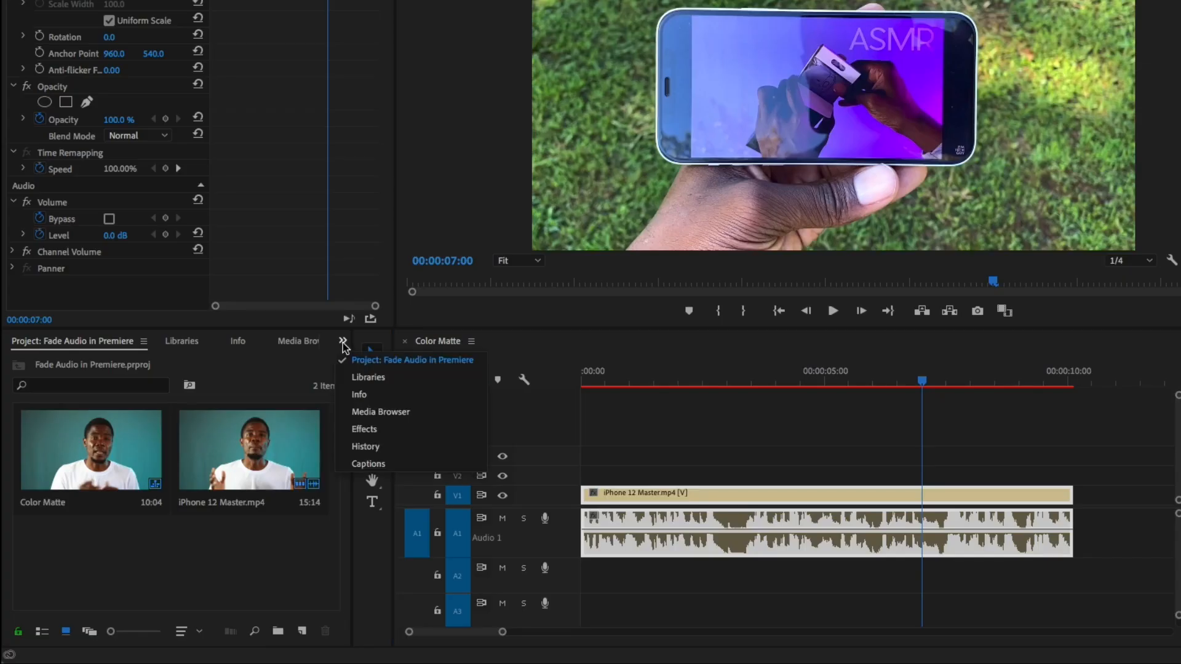
{"action": "left_click", "coordinate": [362, 430]}
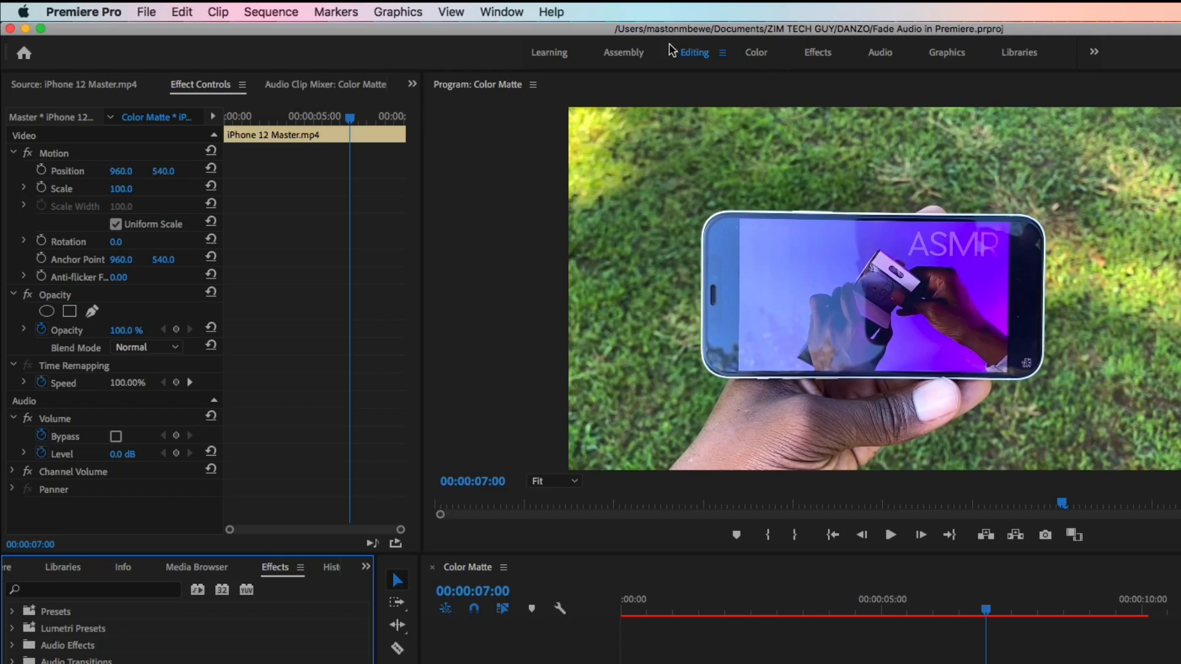
{"action": "left_click", "coordinate": [509, 13]}
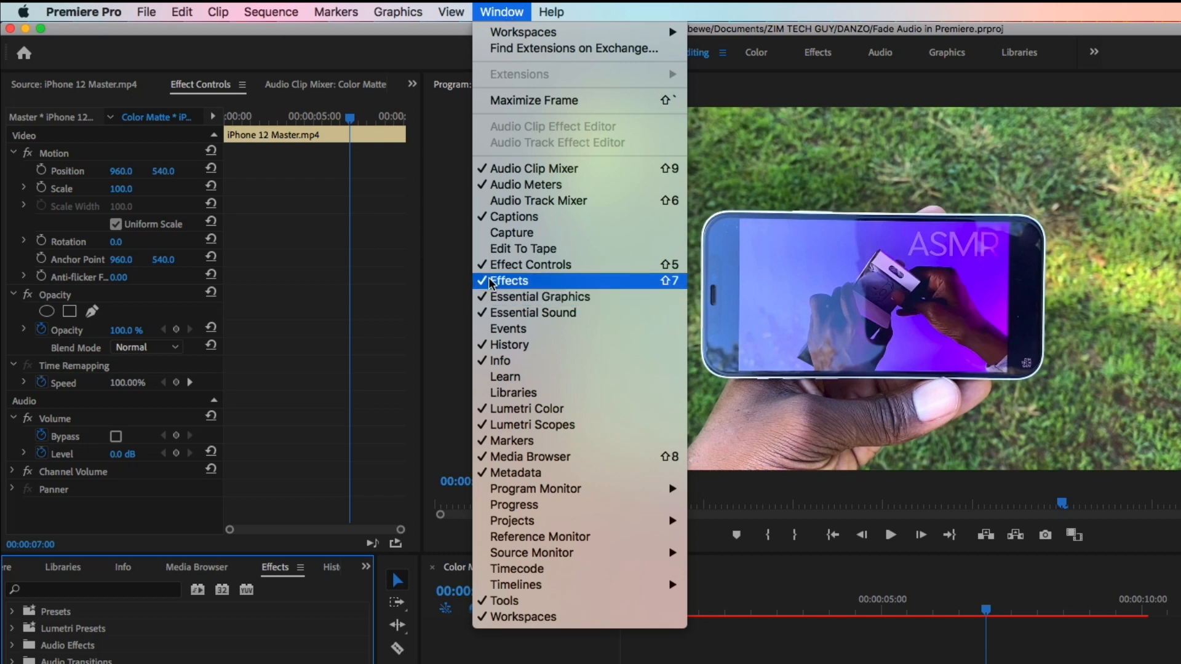
{"action": "left_click", "coordinate": [491, 281]}
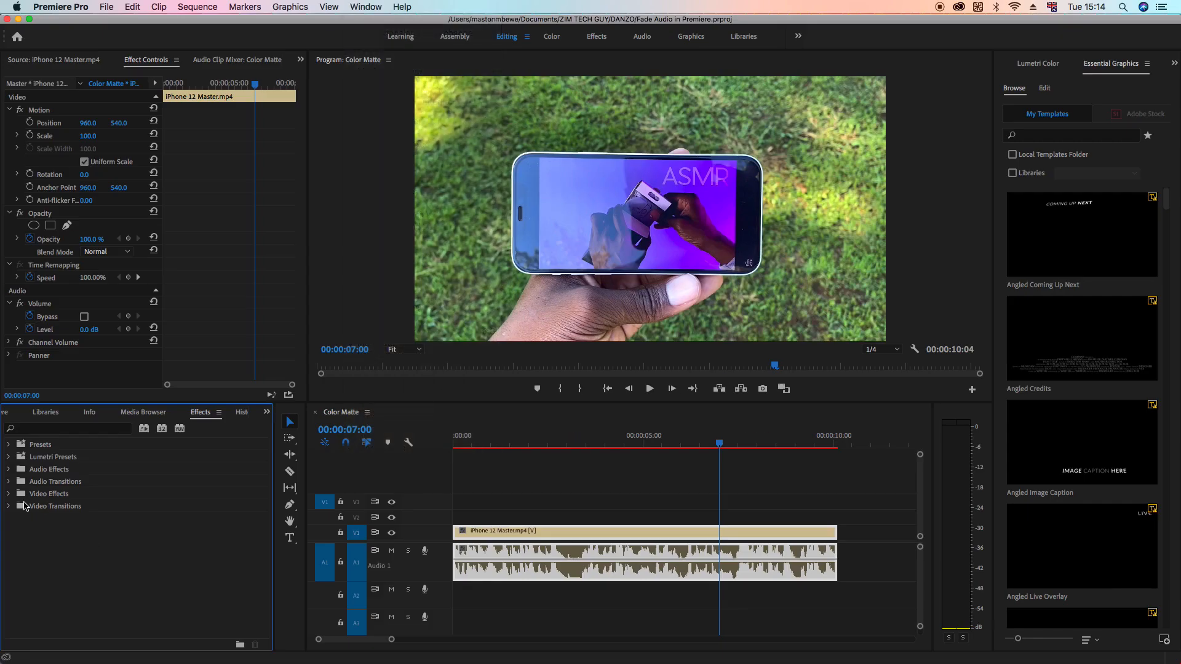
- Apply the Constant Power crossfade from Audio Transitions to the start of the audio clip and play back the fade-in
{"action": "left_click", "coordinate": [8, 482]}
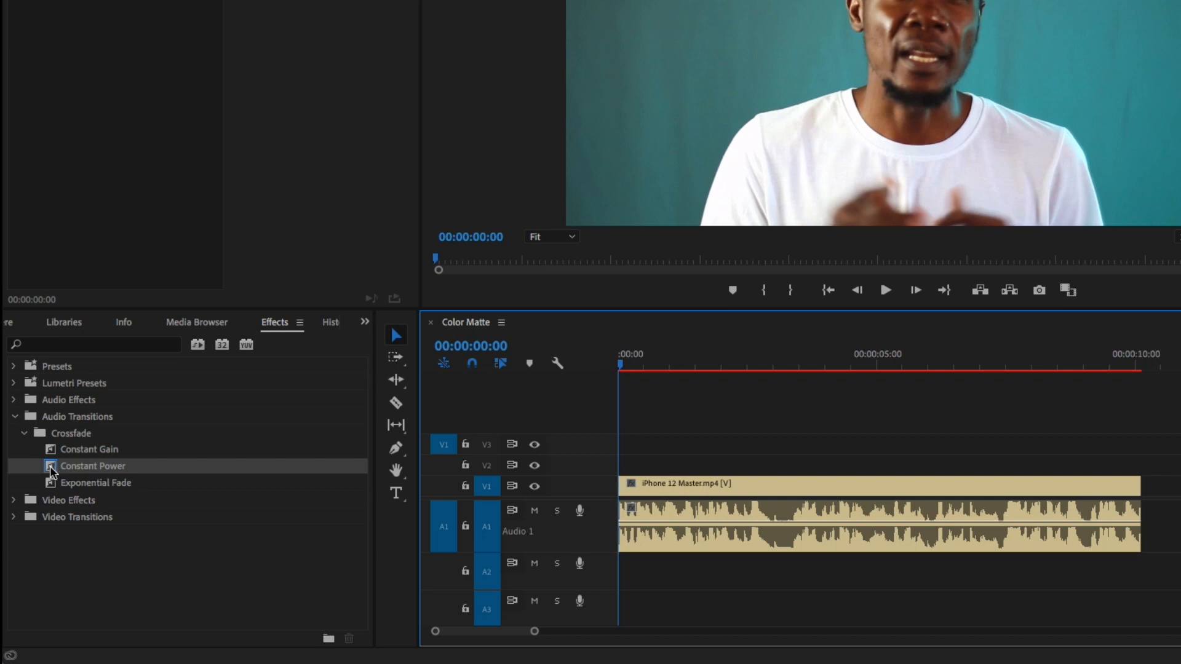
{"action": "left_click_drag", "start_coordinate": [52, 473], "coordinate": [503, 517]}
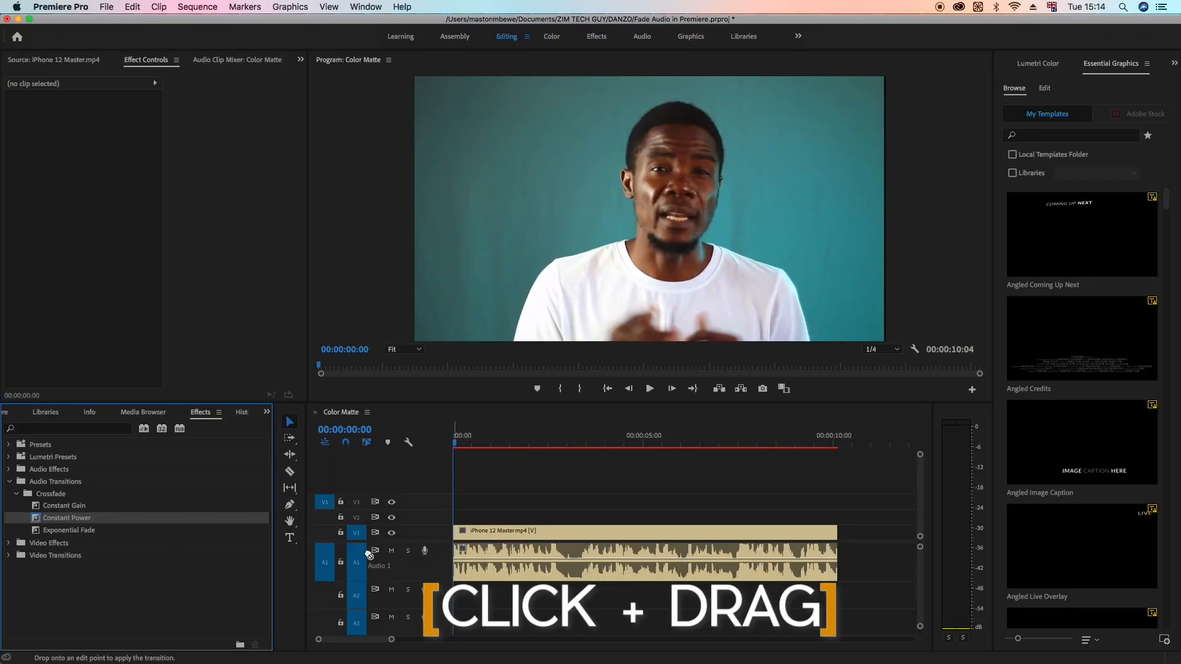
{"action": "left_click_drag", "start_coordinate": [369, 555], "coordinate": [471, 563]}
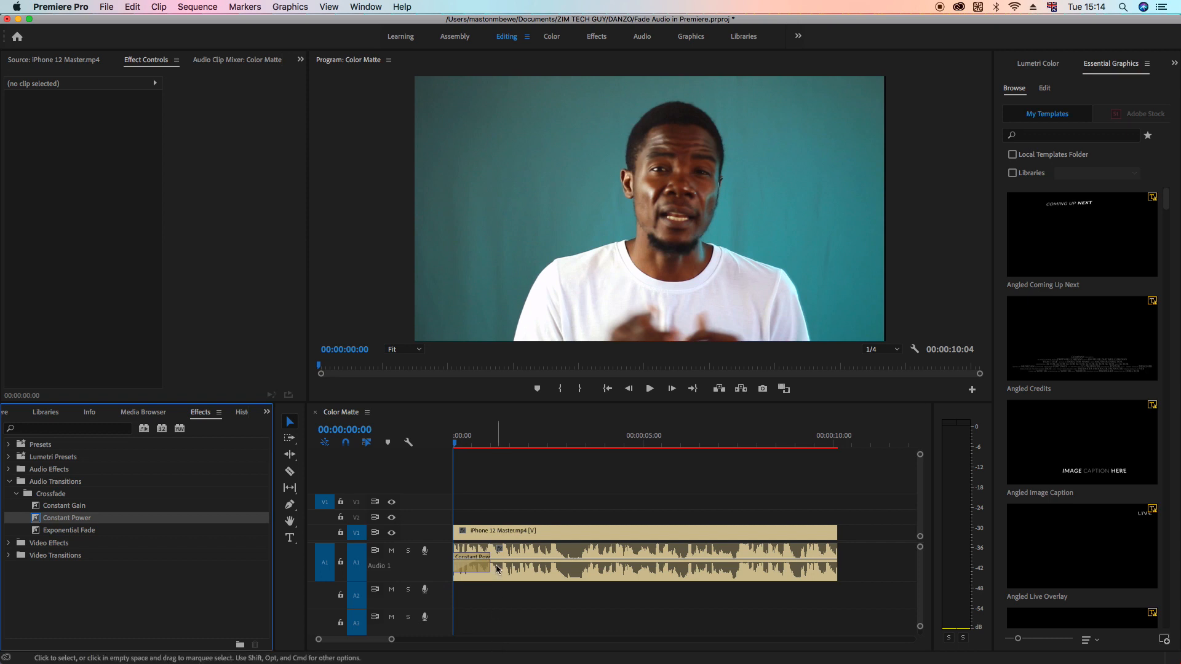
{"action": "key", "text": "space"}
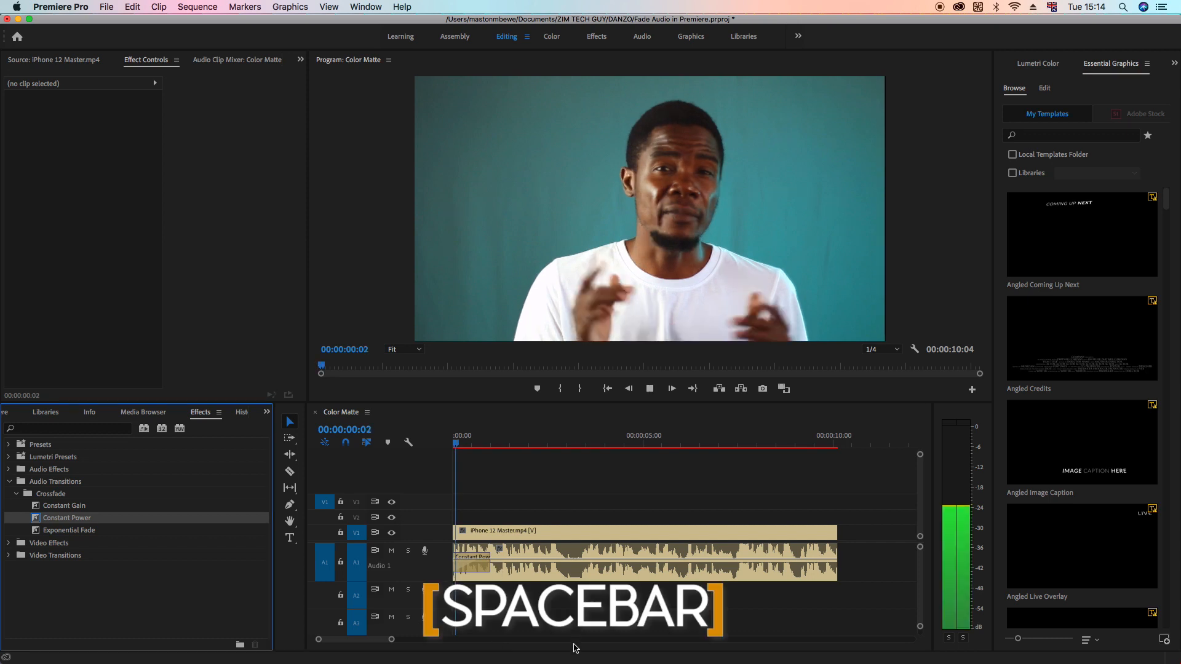
{"action": "key", "text": "space"}
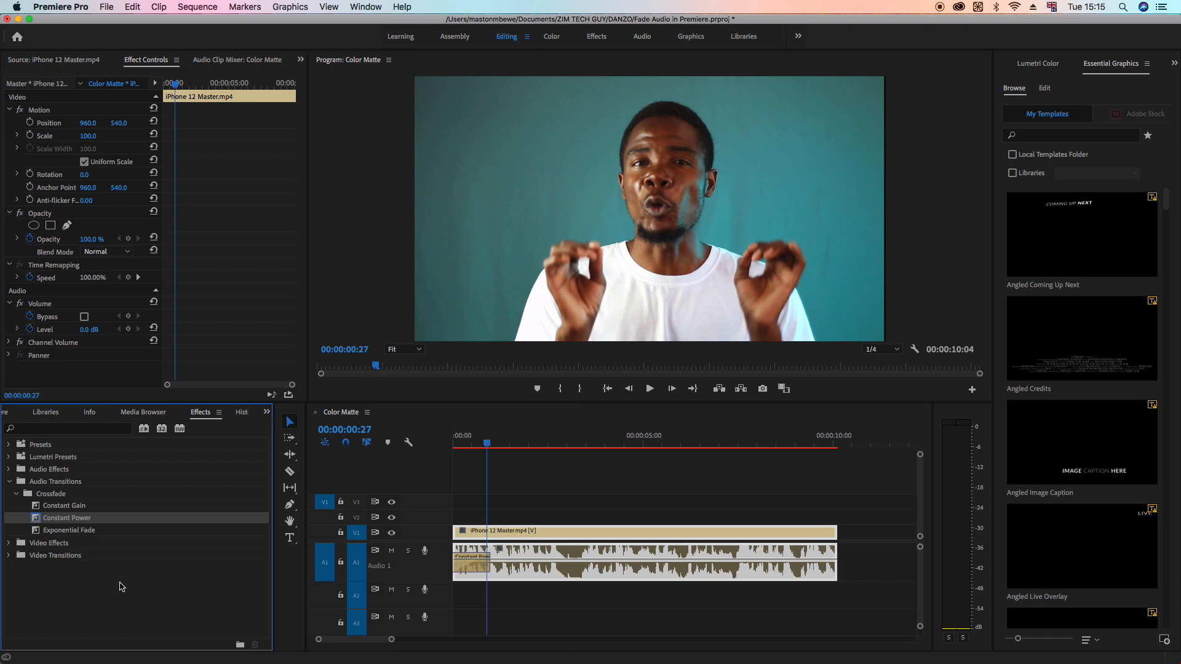
- Apply the Constant Power crossfade to the end of the audio clip and play from about 00:00:09:00 to check the fade-out
{"action": "left_click_drag", "start_coordinate": [40, 522], "coordinate": [827, 561]}
{"action": "left_click", "coordinate": [796, 450]}
{"action": "key", "text": "space"}
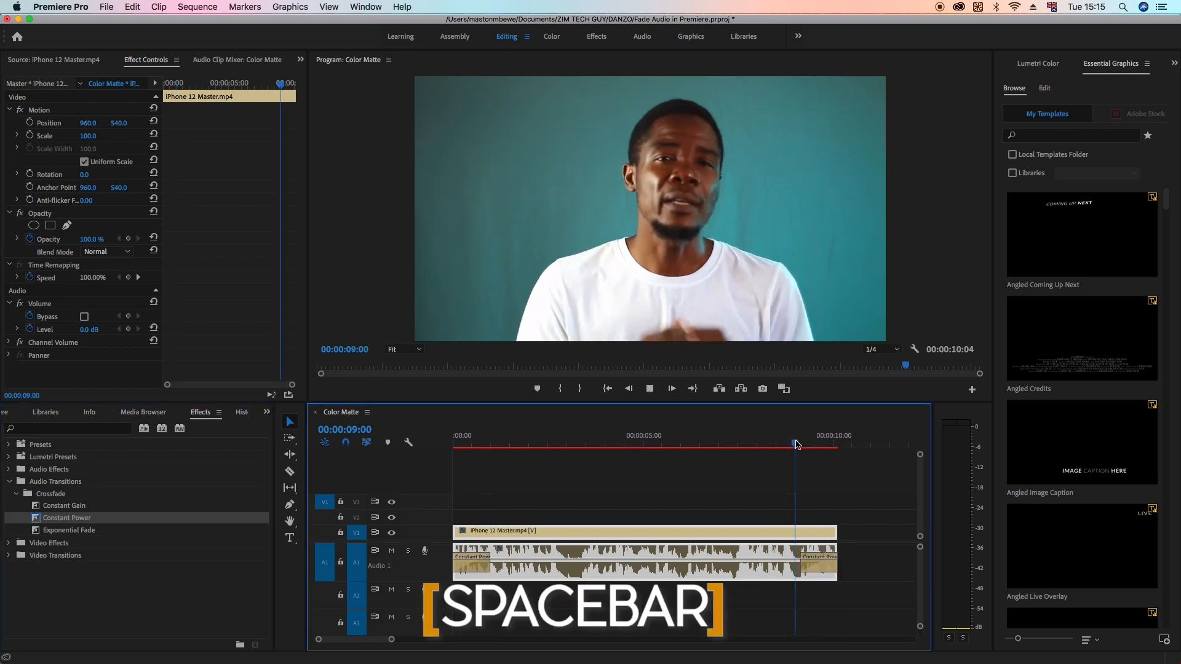
{"action": "key", "text": "space"}
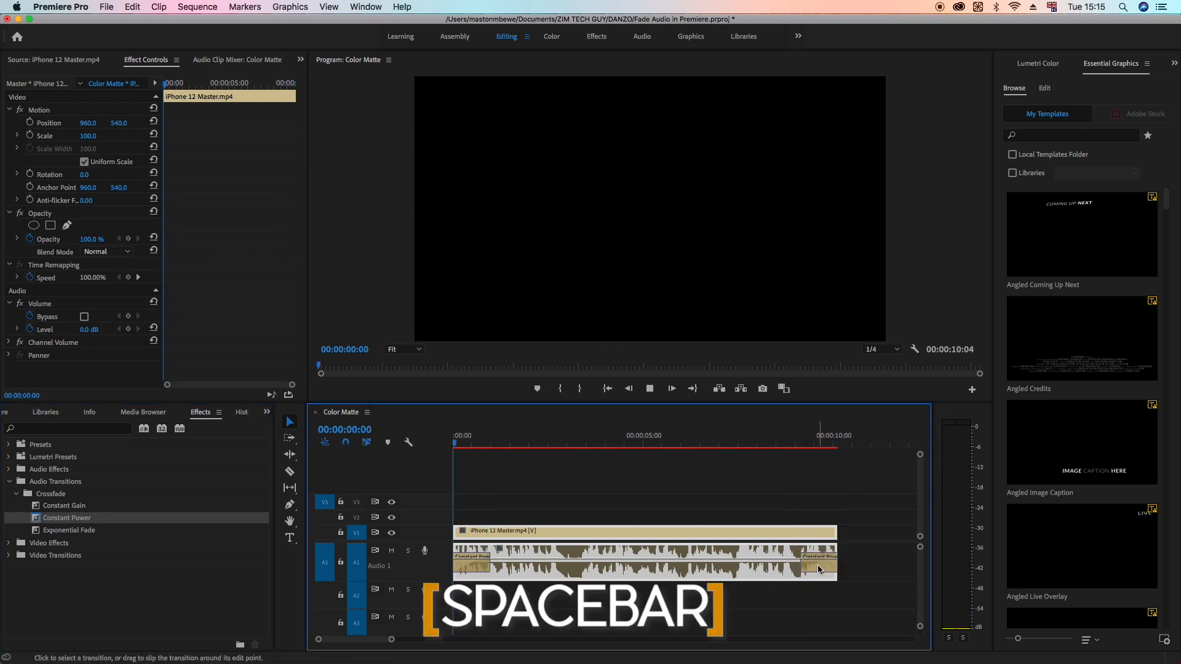
{"action": "key", "text": "space"}
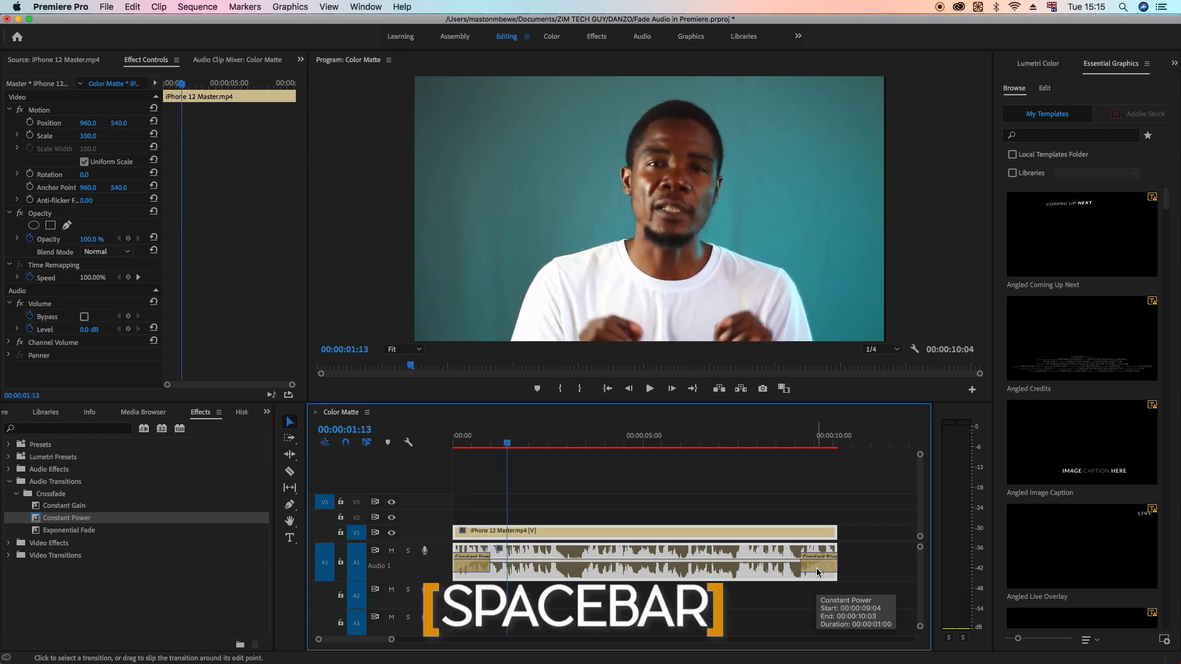
{"action": "left_click", "coordinate": [798, 447]}
{"action": "key", "text": "space"}
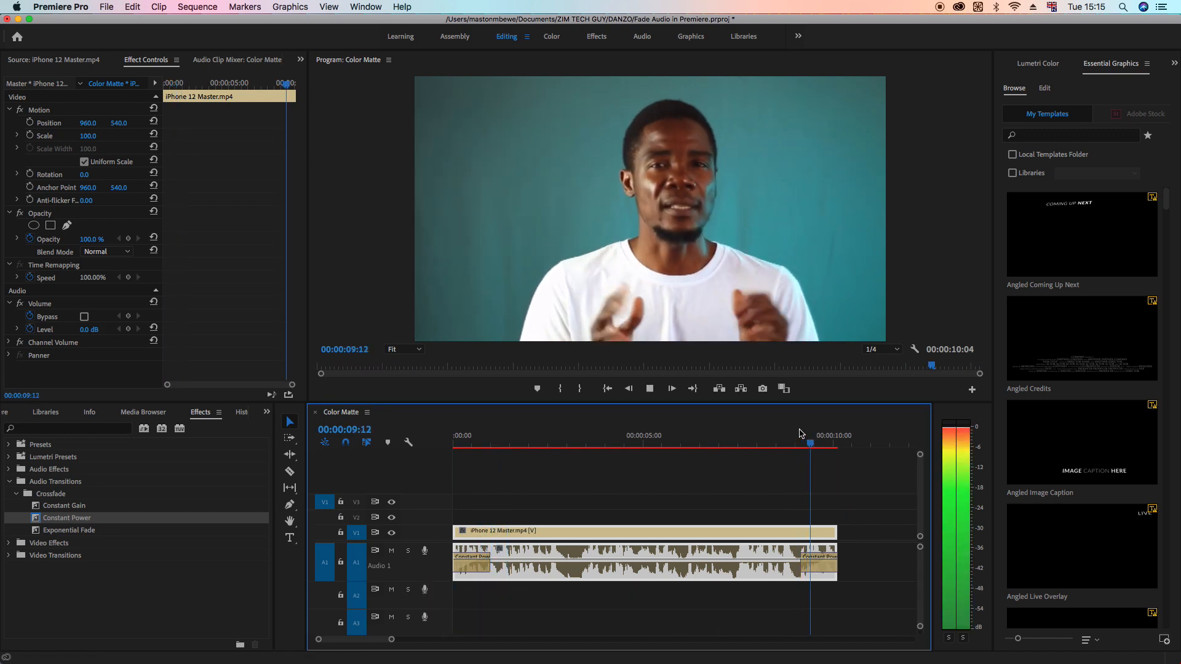
{"action": "key", "text": "space"}
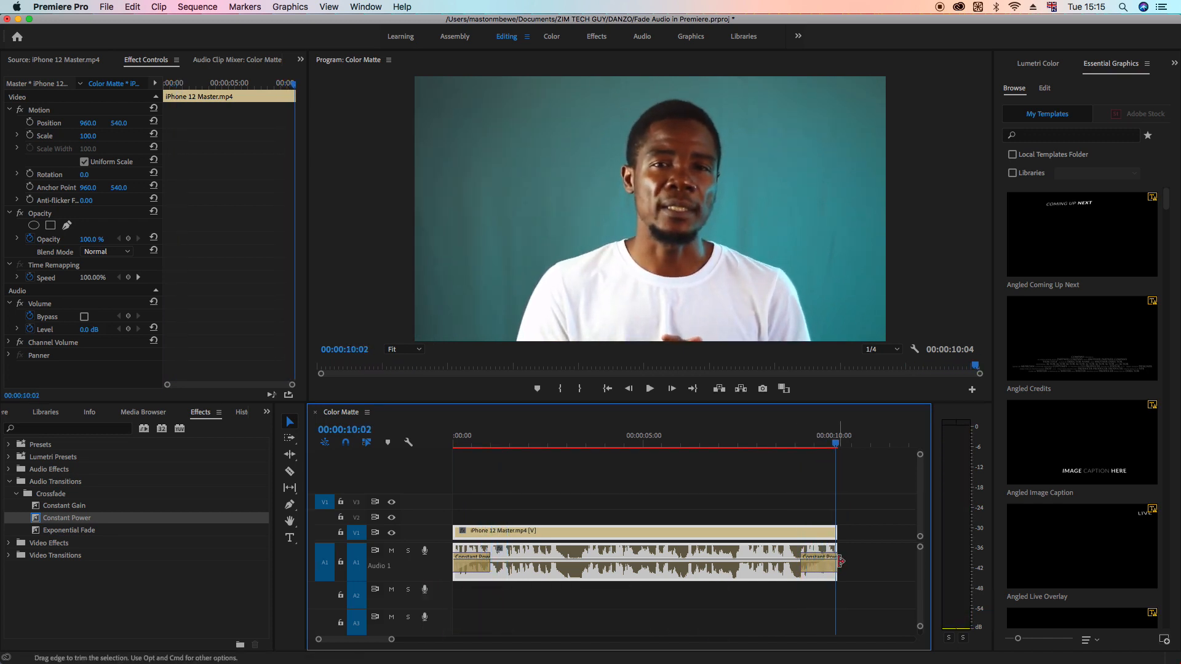
- Extend the clip's end to 00:00:10:16 and lengthen the Constant Power fades at both ends of its audio, playing back the fade-out
{"action": "left_click_drag", "start_coordinate": [840, 561], "coordinate": [852, 561]}
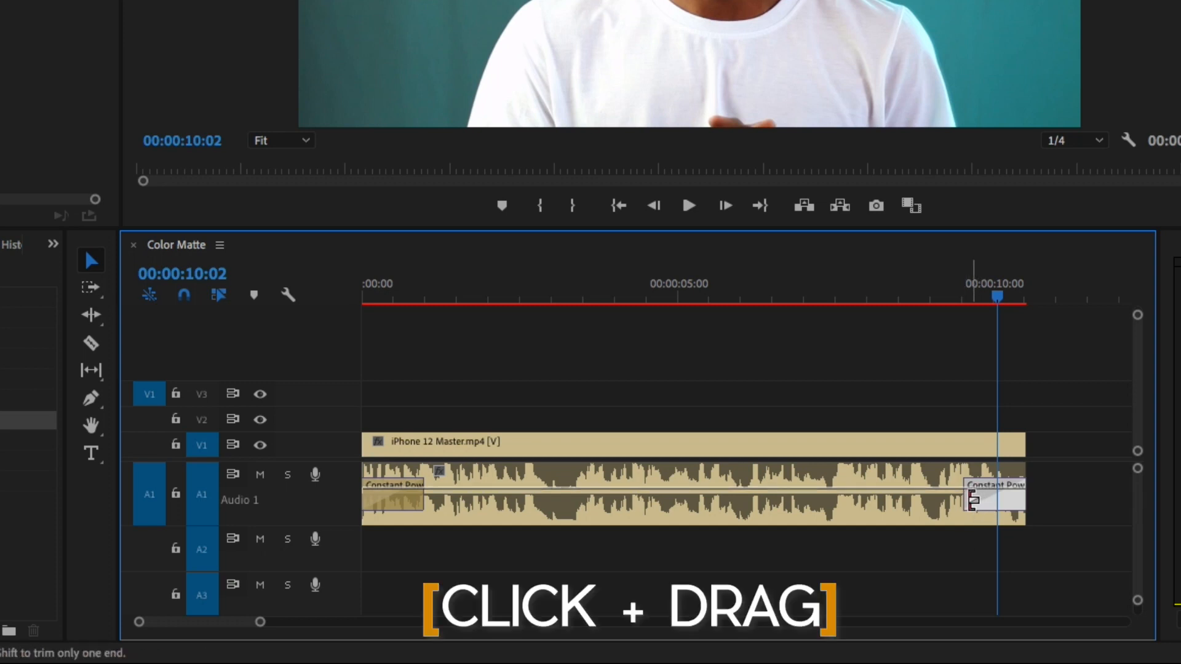
{"action": "left_click", "coordinate": [965, 505]}
{"action": "left_click", "coordinate": [971, 504]}
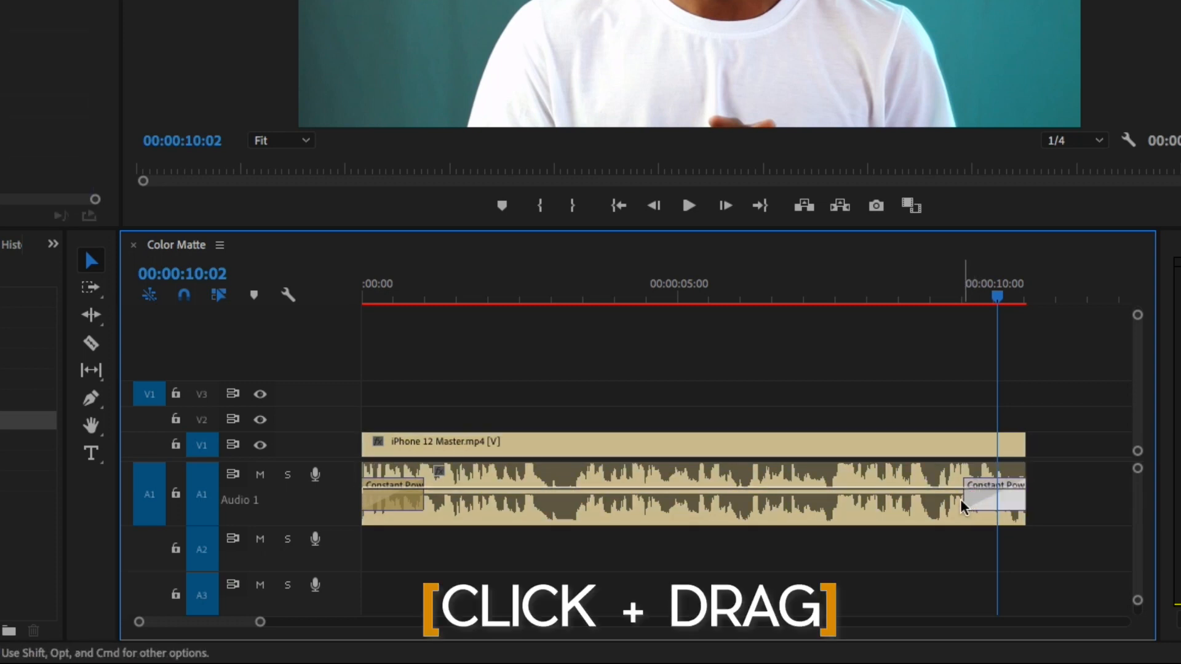
{"action": "left_click_drag", "start_coordinate": [971, 503], "coordinate": [877, 503]}
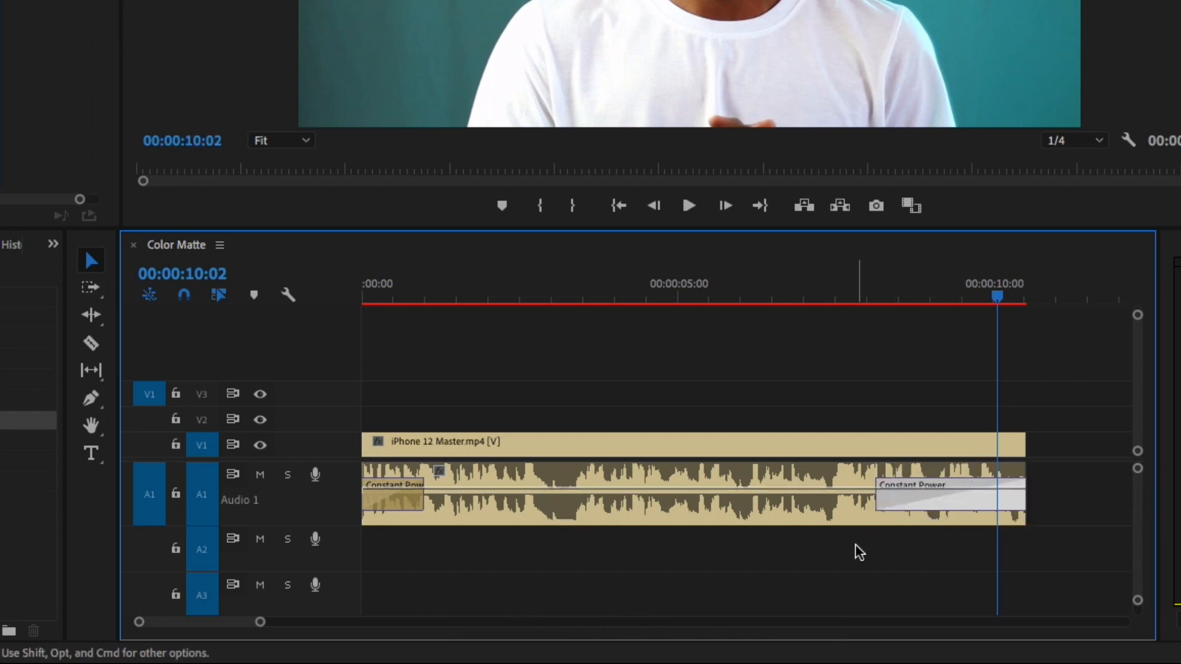
{"action": "left_click", "coordinate": [866, 283]}
{"action": "key", "text": "space"}
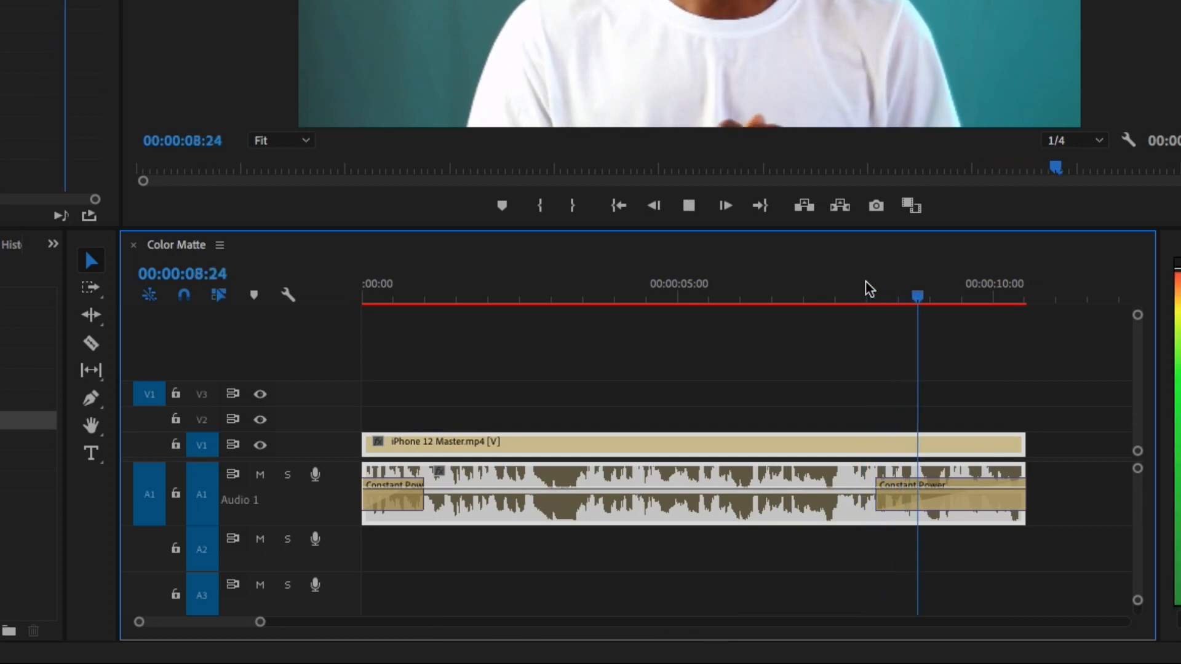
{"action": "key", "text": "space"}
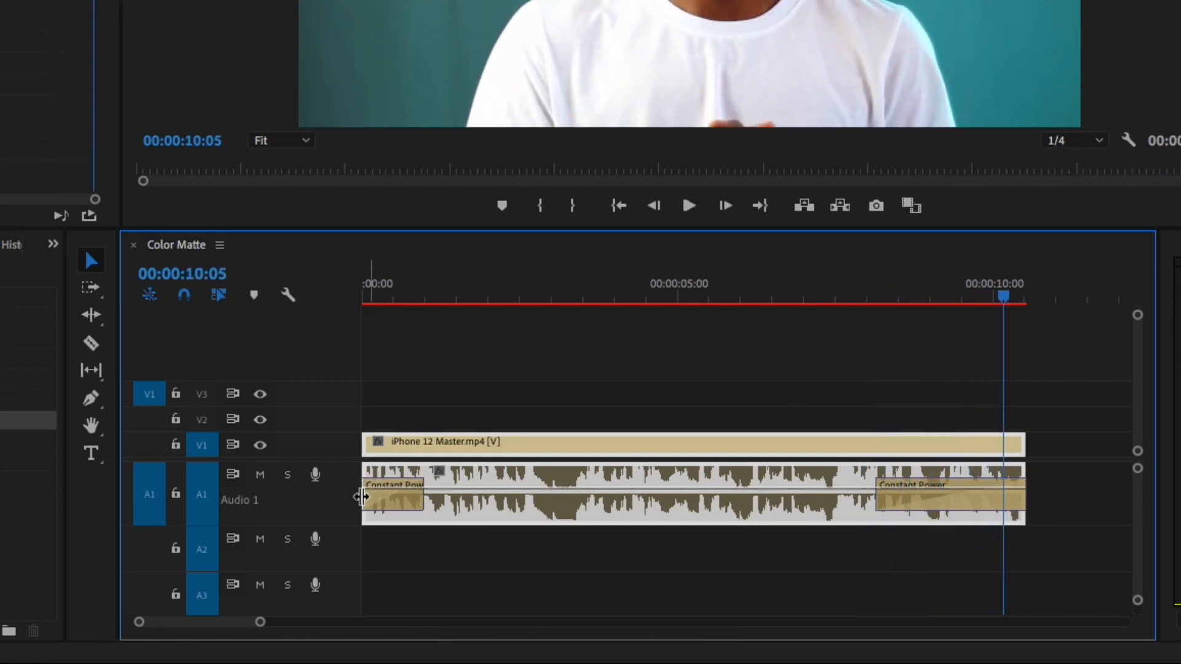
{"action": "left_click", "coordinate": [394, 503]}
{"action": "left_click_drag", "start_coordinate": [420, 495], "coordinate": [491, 496]}
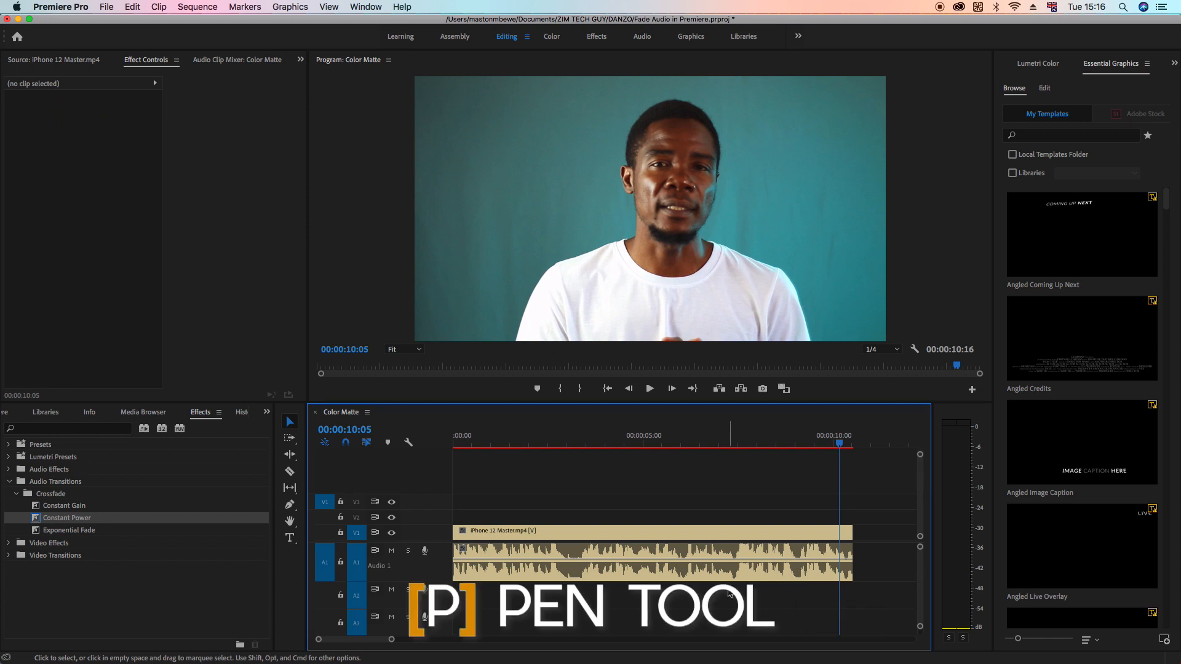
- With the Pen tool, add volume keyframes at 00:00:01:02 and the clip's start, lower the first to silence, and play the fade-in
{"action": "key", "text": "p"}
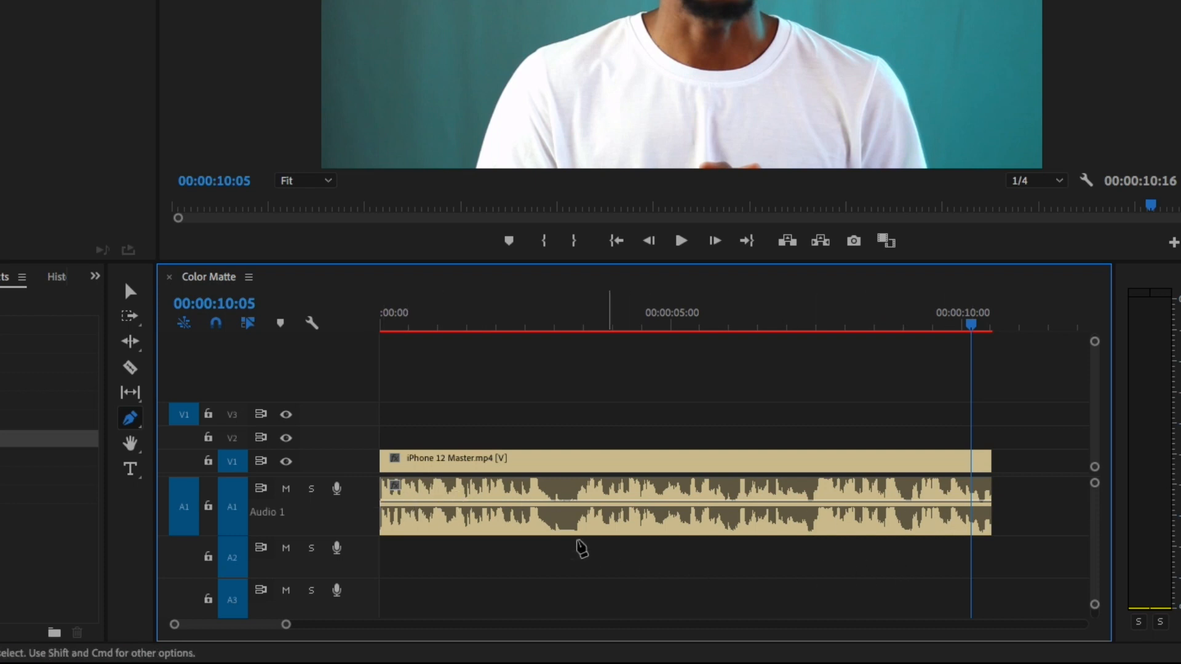
{"action": "left_click_drag", "start_coordinate": [403, 324], "coordinate": [446, 330]}
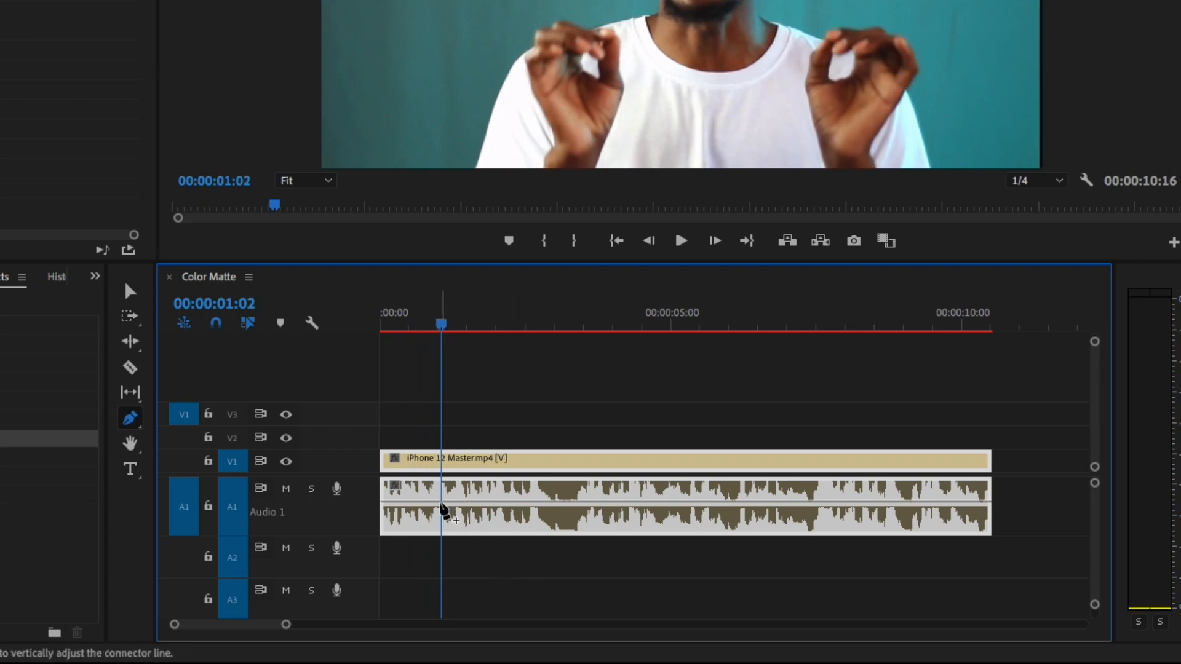
{"action": "left_click", "coordinate": [441, 501]}
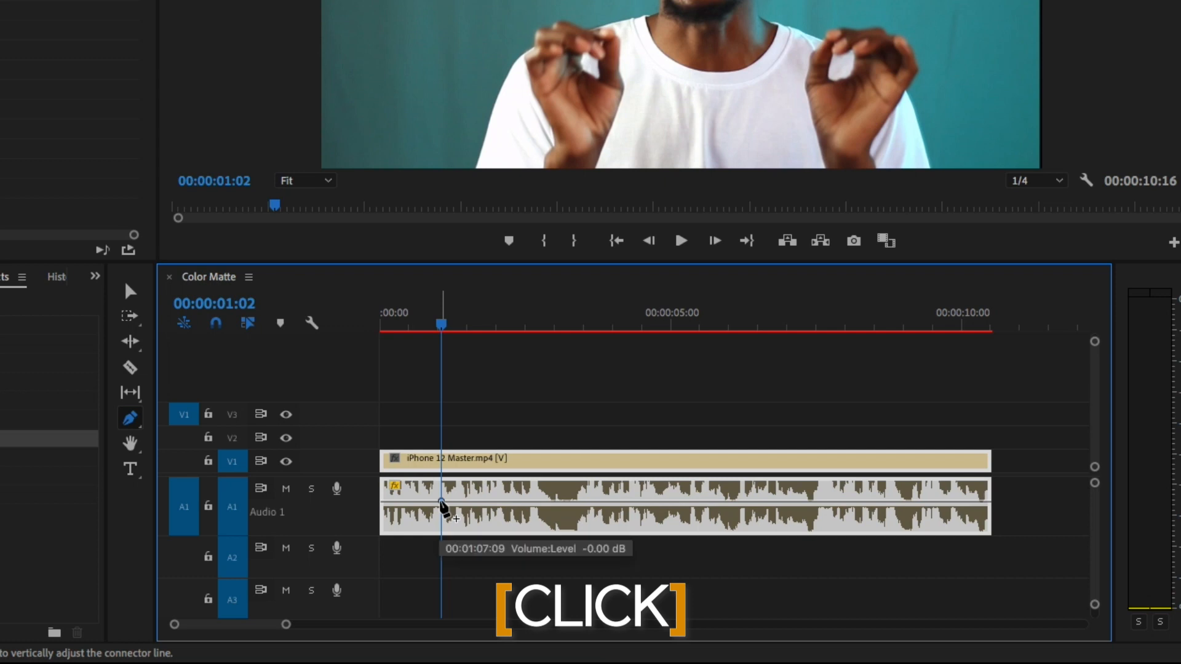
{"action": "left_click", "coordinate": [383, 501]}
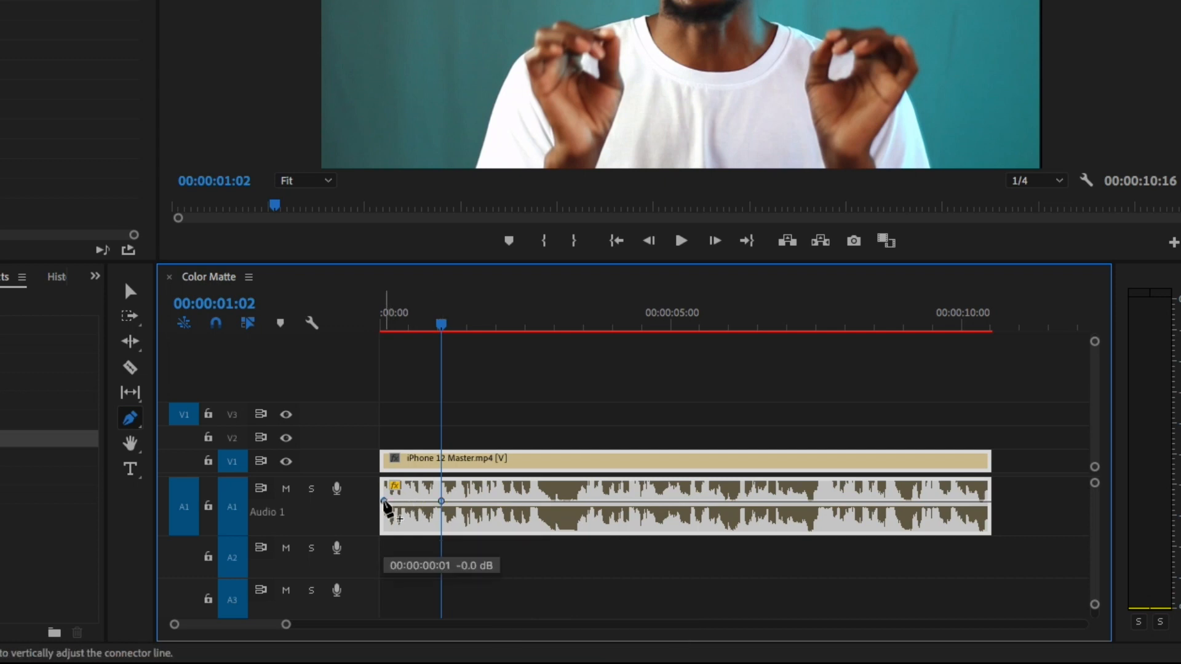
{"action": "left_click_drag", "start_coordinate": [384, 501], "coordinate": [381, 528]}
{"action": "left_click_drag", "start_coordinate": [452, 318], "coordinate": [222, 297]}
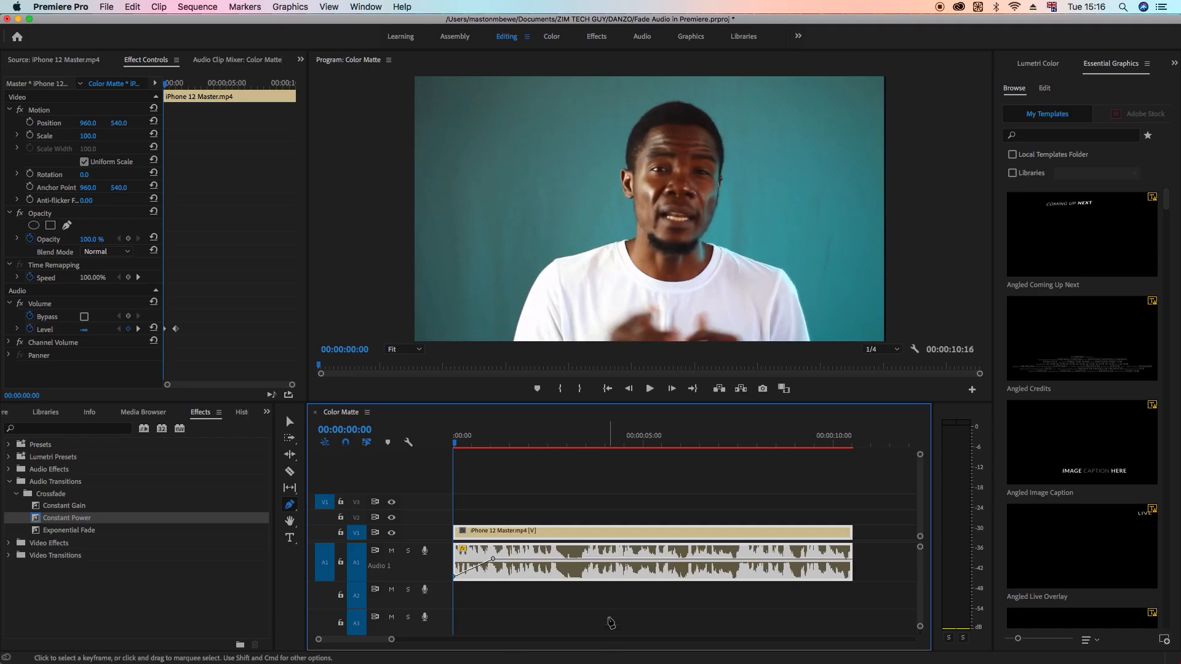
{"action": "key", "text": "space"}
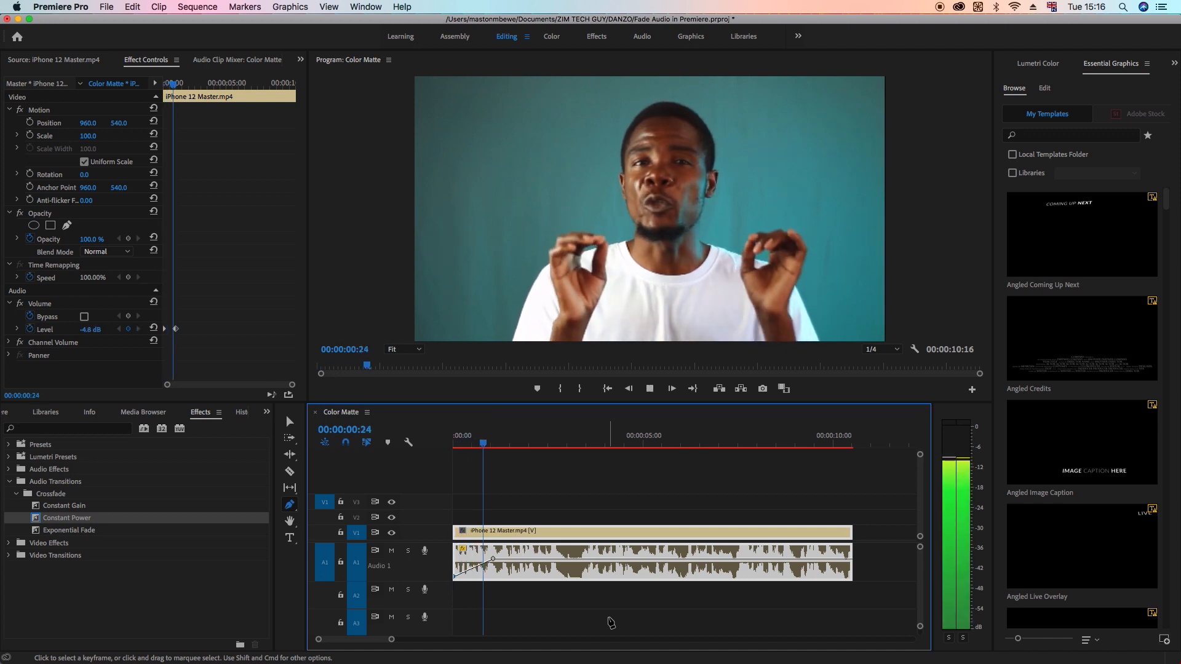
{"action": "key", "text": "space"}
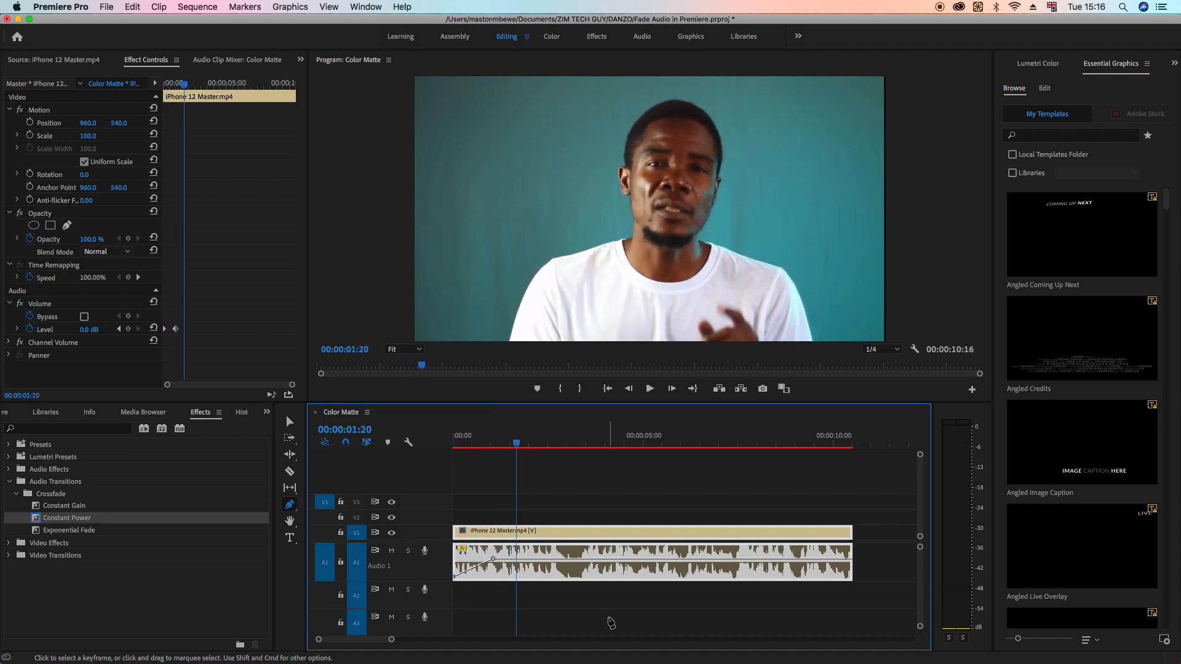
- Add three volume keyframes between about 00:00:04:00 and 00:00:05:00, pull the middle one down to dip the audio, and play it back
{"action": "left_click", "coordinate": [606, 559]}
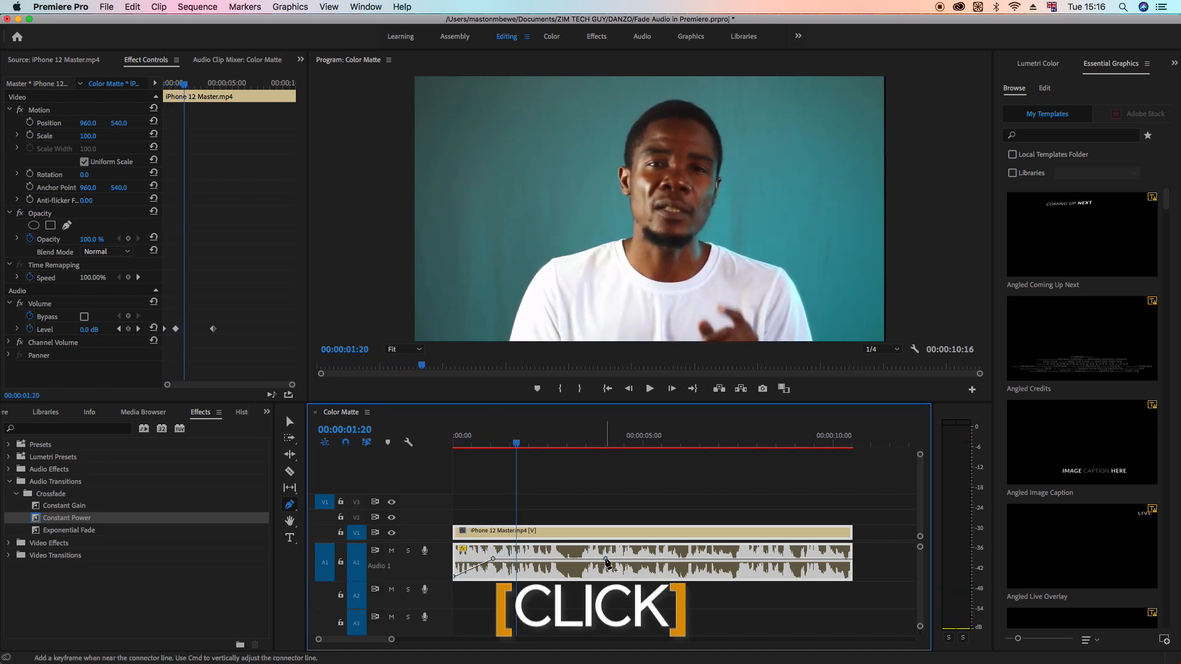
{"action": "left_click", "coordinate": [624, 559]}
{"action": "left_click", "coordinate": [644, 559]}
{"action": "left_click_drag", "start_coordinate": [623, 559], "coordinate": [623, 576]}
{"action": "left_click", "coordinate": [601, 442]}
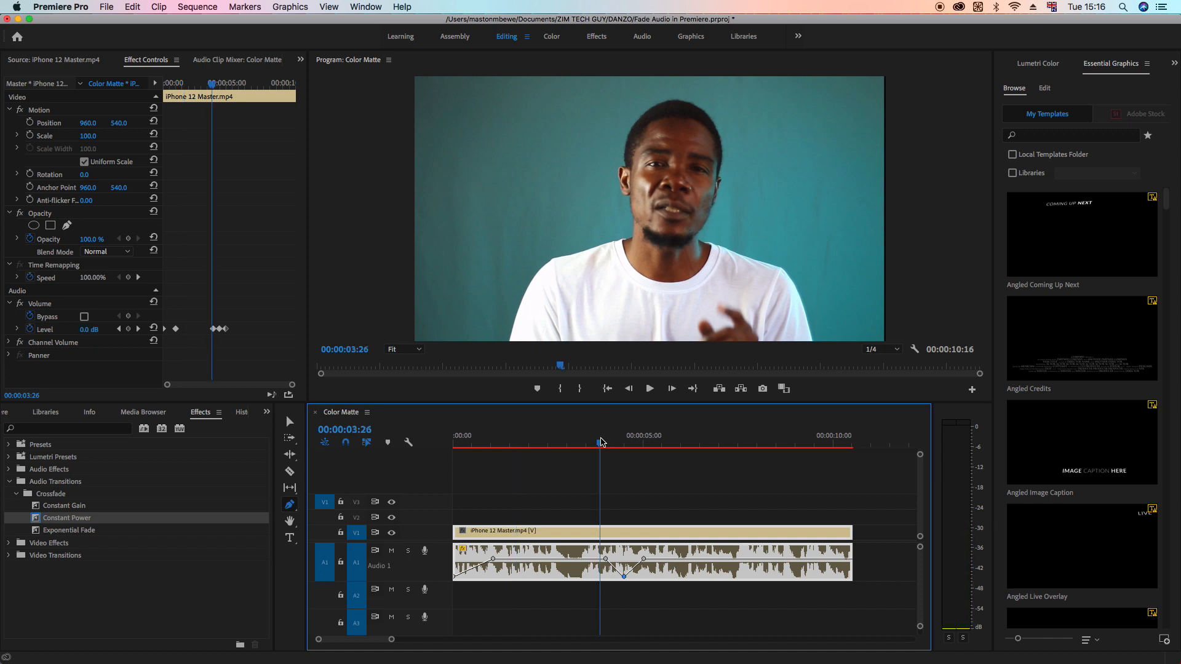
{"action": "key", "text": "space"}
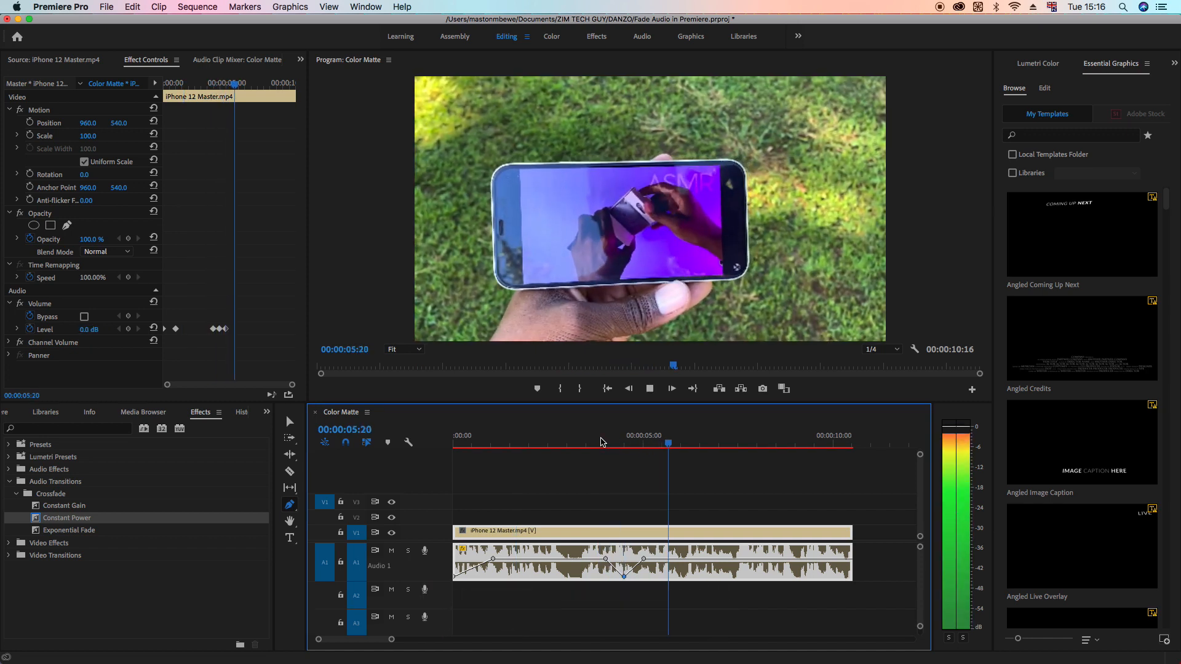
{"action": "key", "text": "space"}
- Fade out the audio with a volume keyframe near 00:00:09:00 and a silent one at the clip's end, and play it back
{"action": "left_click", "coordinate": [804, 560]}
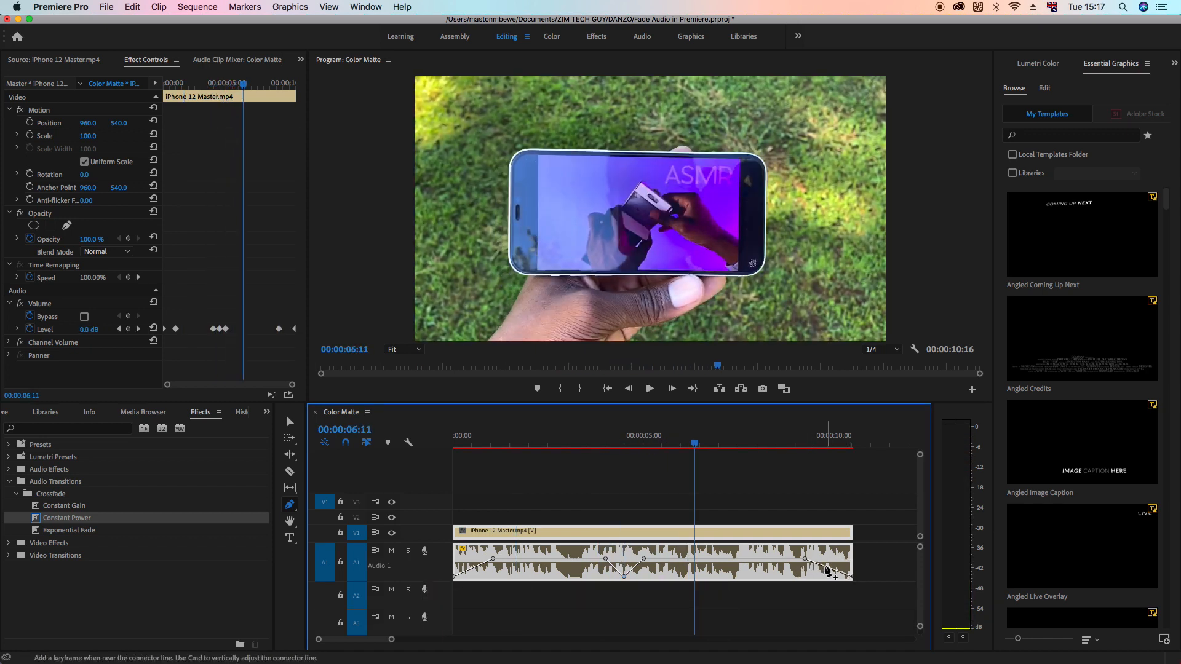
{"action": "left_click_drag", "start_coordinate": [852, 578], "coordinate": [863, 598]}
{"action": "key", "text": "space"}
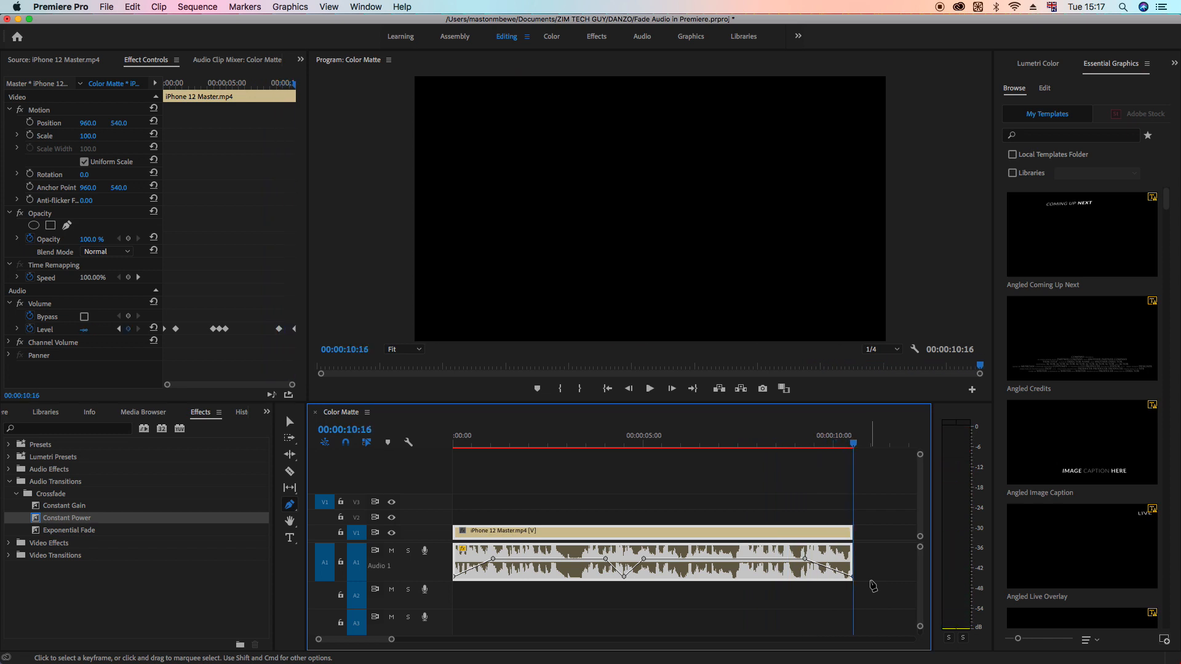
{"action": "key", "text": "space"}
{"action": "left_click", "coordinate": [697, 440]}
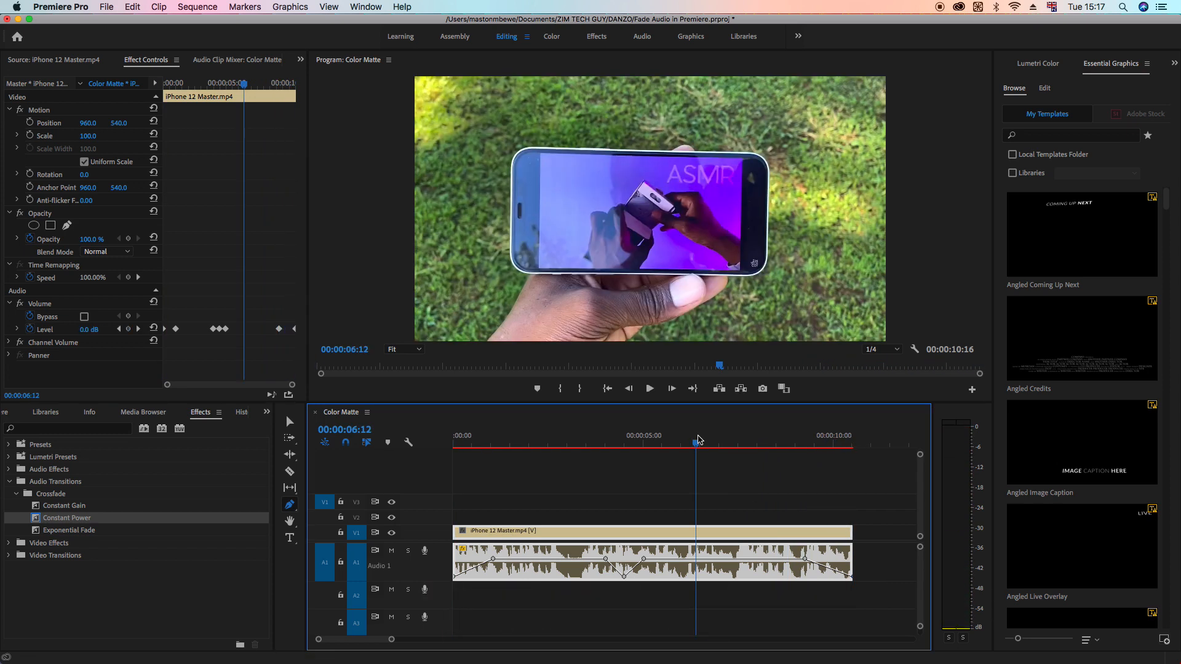